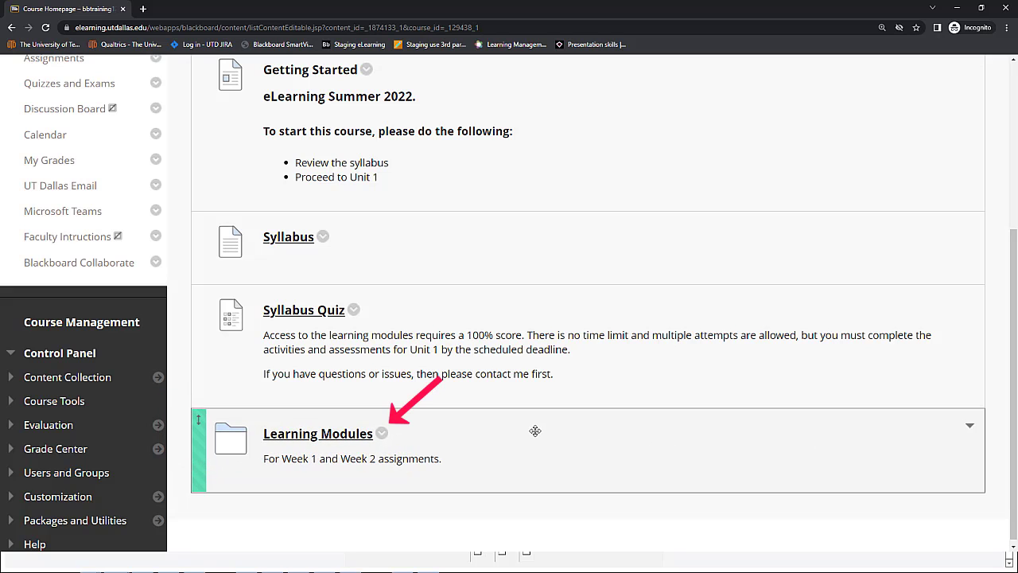
# - Open Adaptive Release for the Learning Modules folder and set its Grade Center column to Test - Syllabus Quiz[20]
pyautogui.click(382, 433)
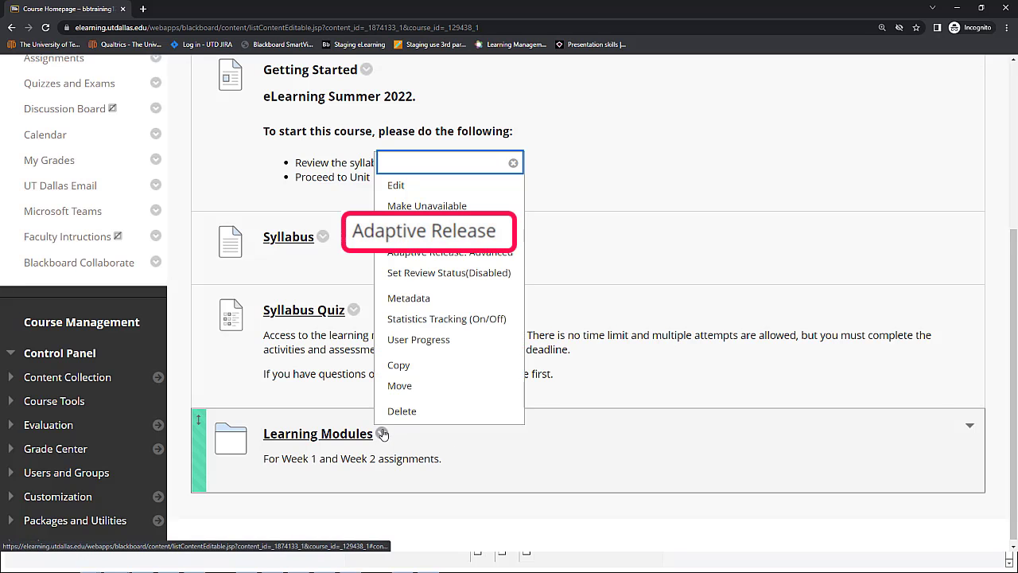
pyautogui.click(461, 231)
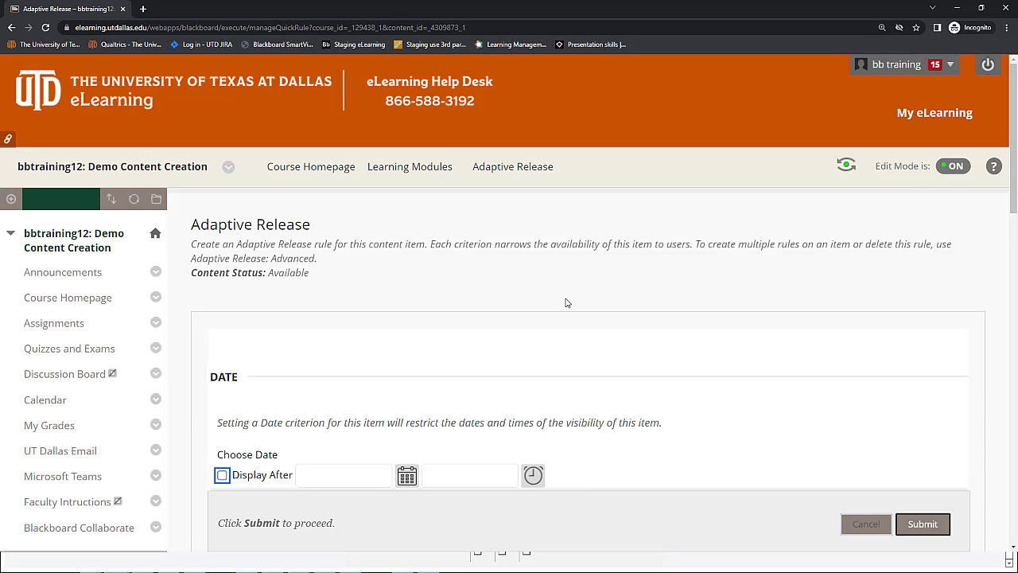
pyautogui.scroll(-7, 566, 302)
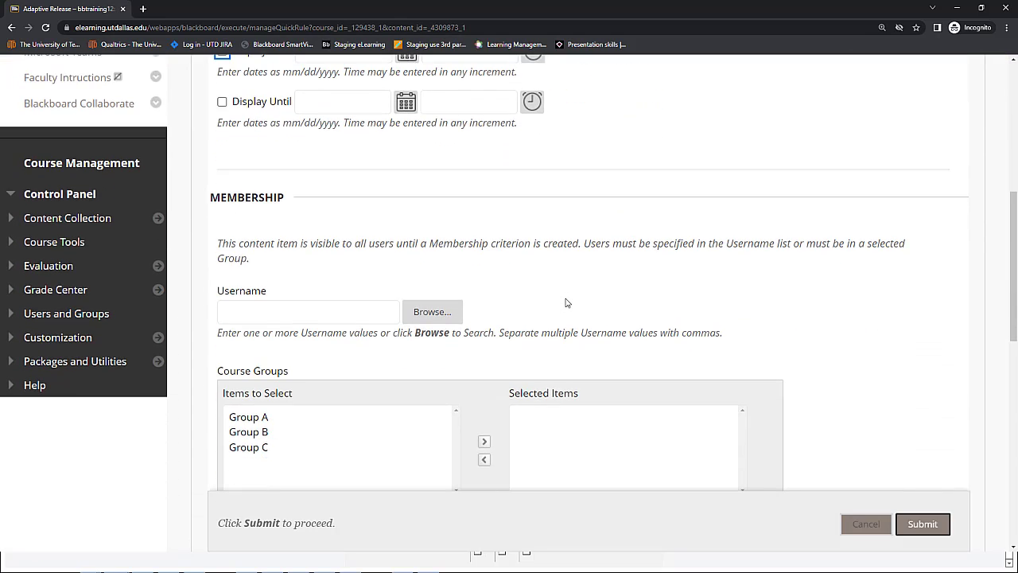
pyautogui.scroll(-3, 567, 303)
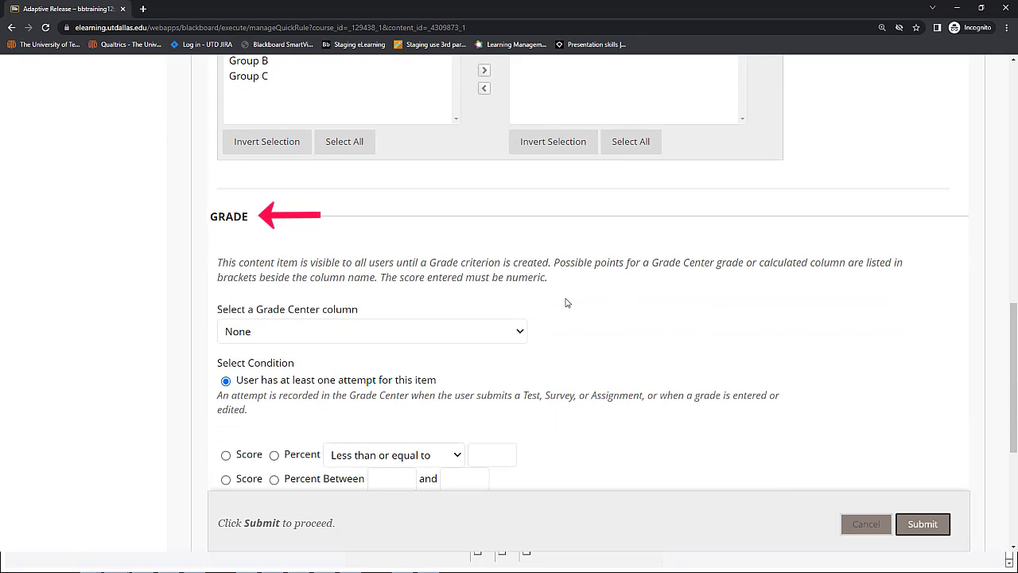
pyautogui.click(510, 332)
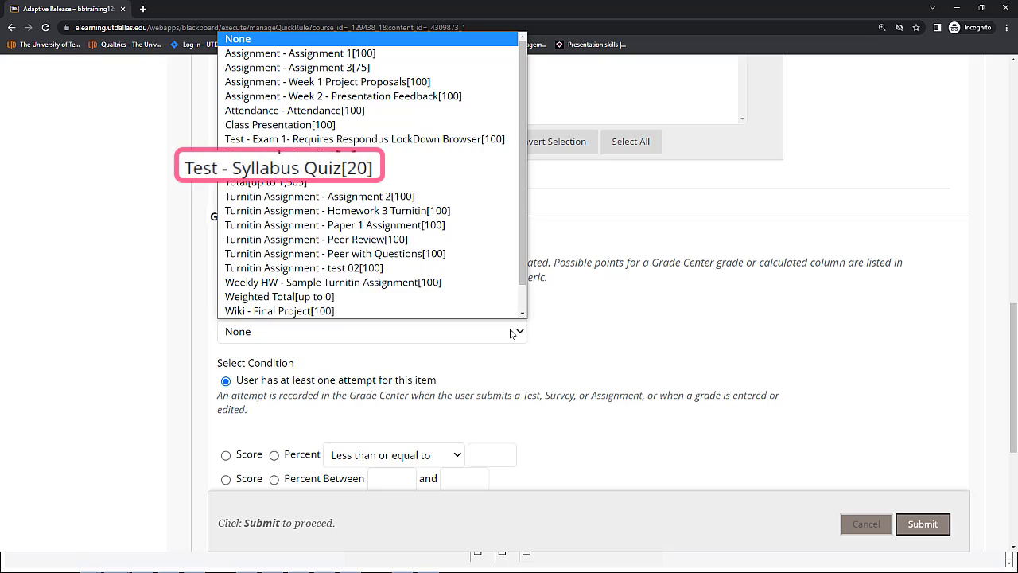
pyautogui.click(481, 170)
# - Set the grade condition to Percent, Equal to, 100 and submit the adaptive release rule
pyautogui.scroll(-1, 613, 371)
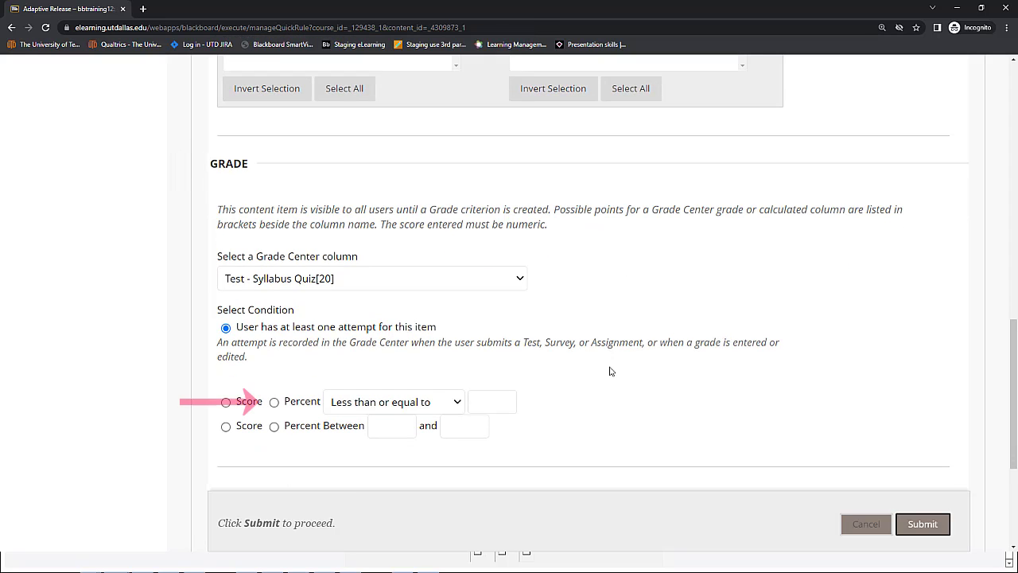
pyautogui.click(273, 402)
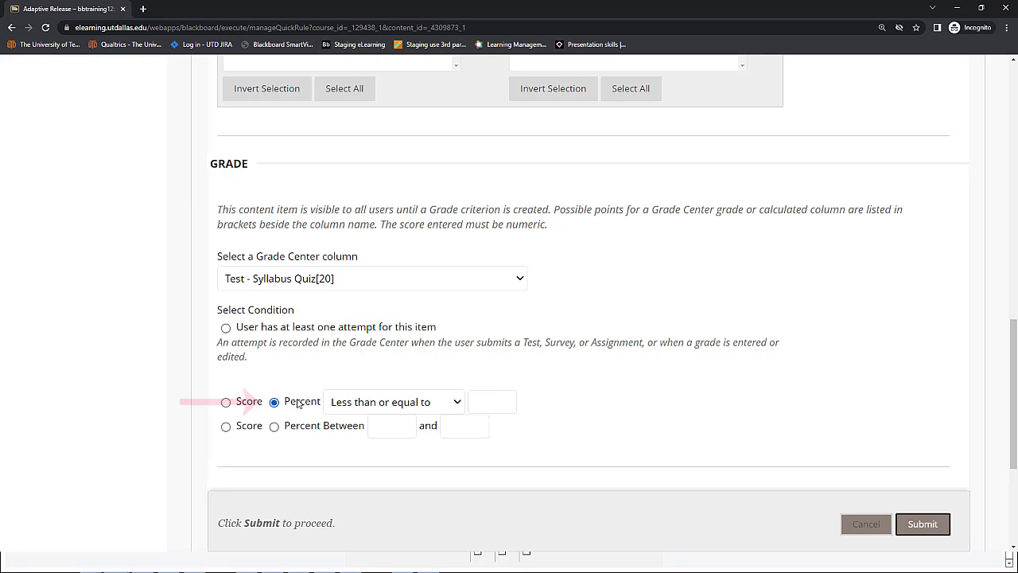
pyautogui.click(404, 409)
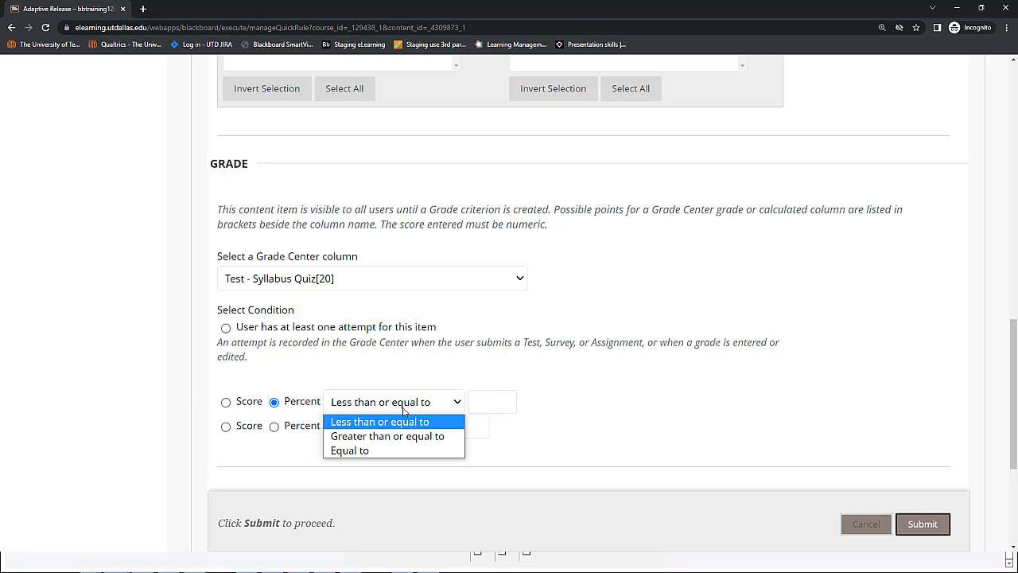
pyautogui.click(401, 451)
pyautogui.click(493, 402)
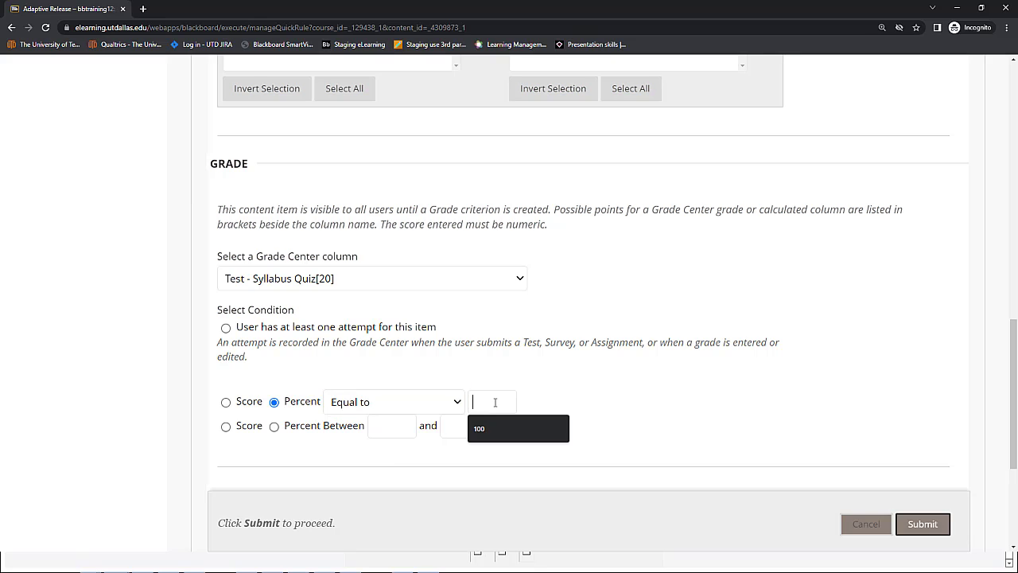
pyautogui.write('100')
pyautogui.click(663, 412)
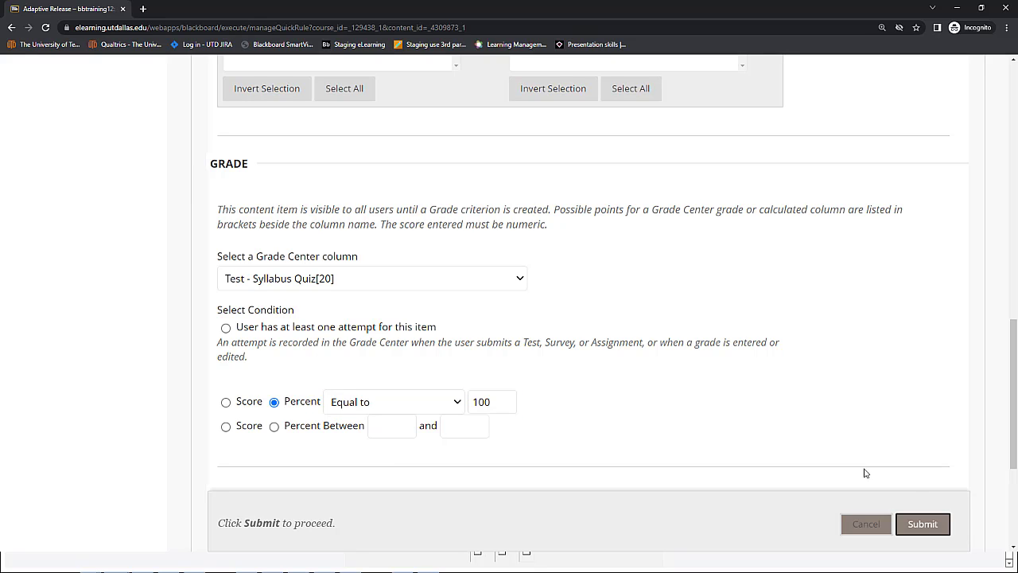
pyautogui.click(934, 524)
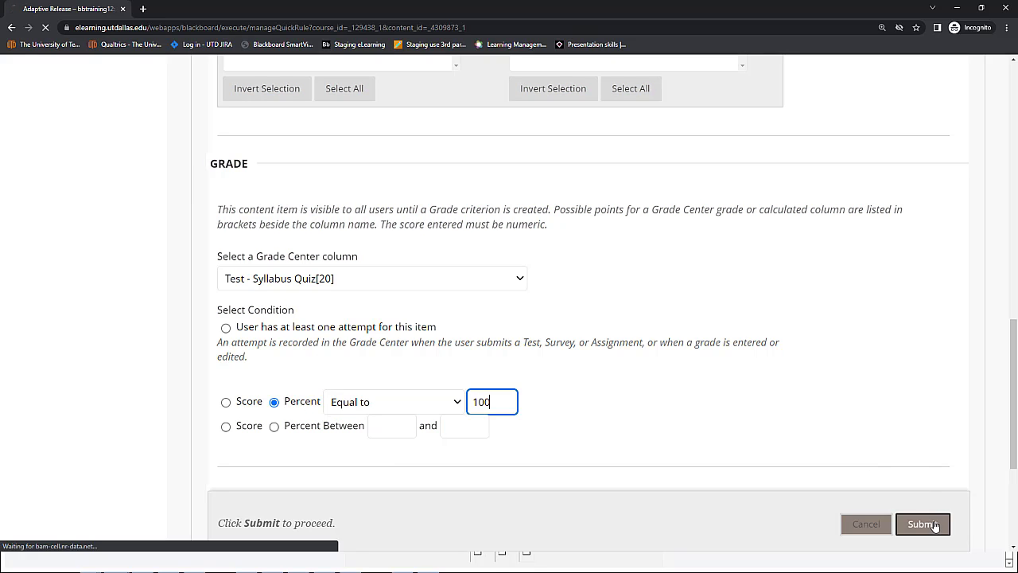
# - Turn on student preview for the Course Homepage and check the content list as a student
pyautogui.scroll(-3, 880, 492)
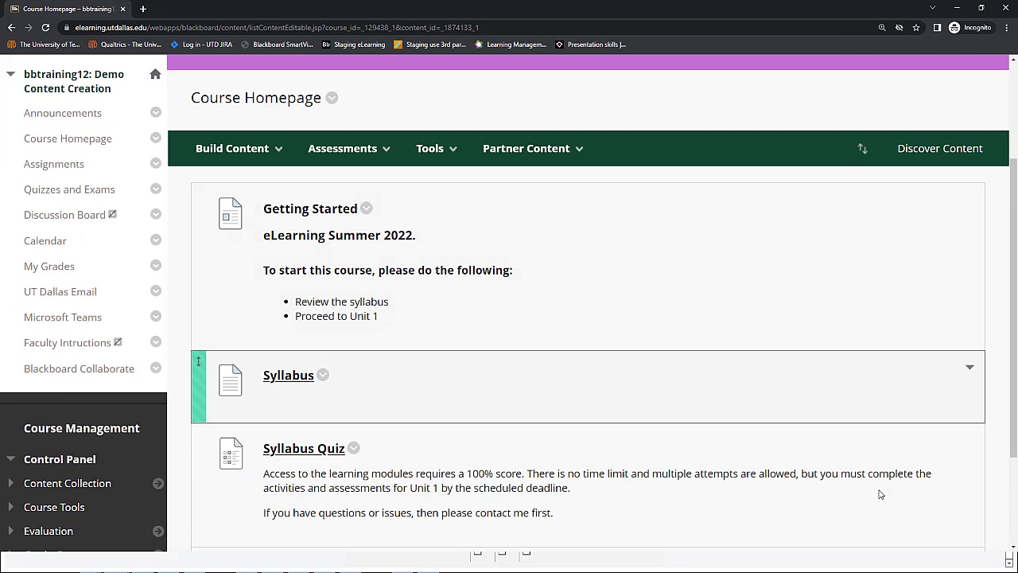
pyautogui.scroll(-1, 880, 494)
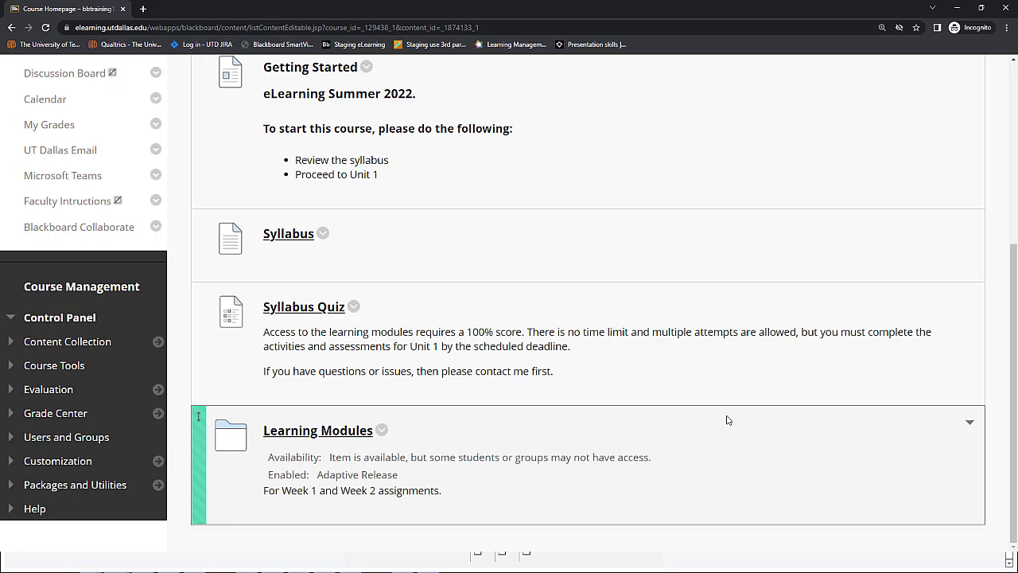
pyautogui.scroll(4, 727, 419)
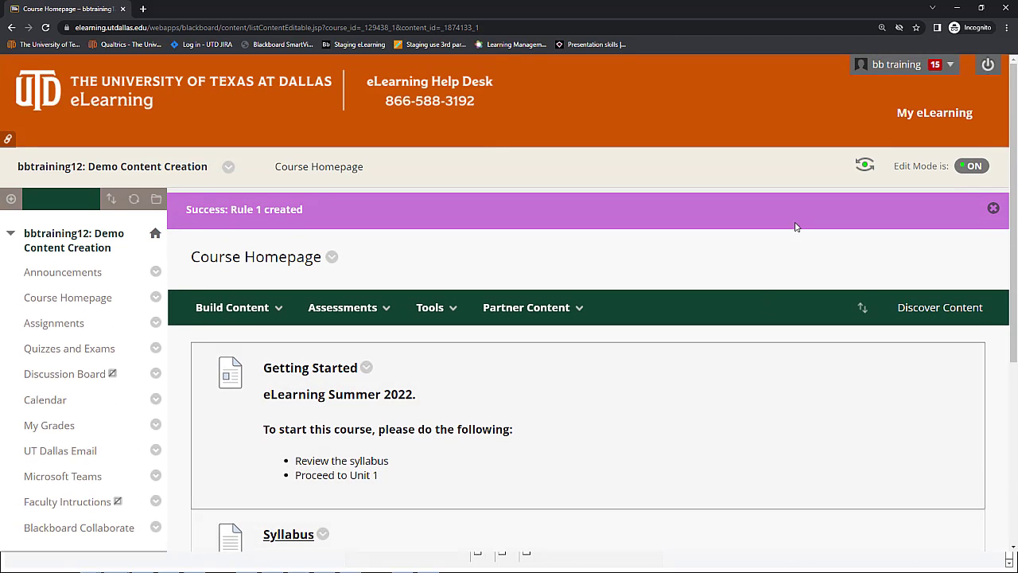
pyautogui.click(865, 164)
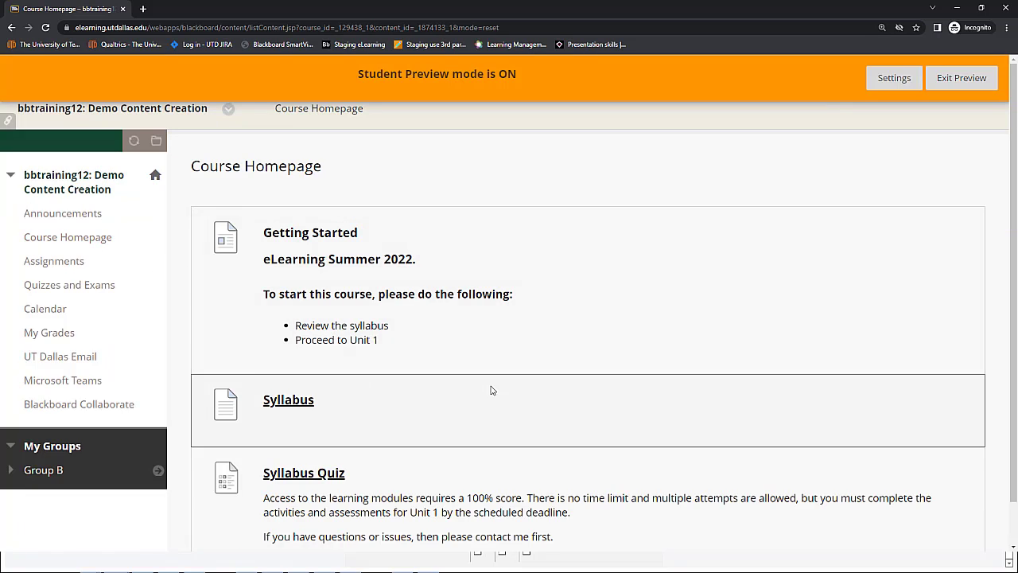
pyautogui.scroll(-1, 490, 389)
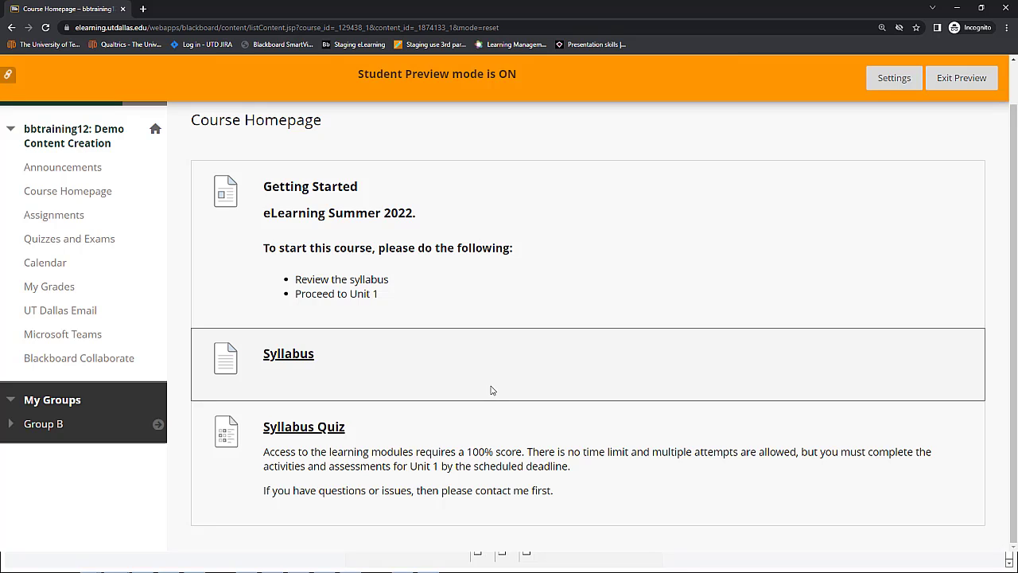
# - Begin the Syllabus Quiz as the preview student and answer Question 1 with True
pyautogui.click(327, 429)
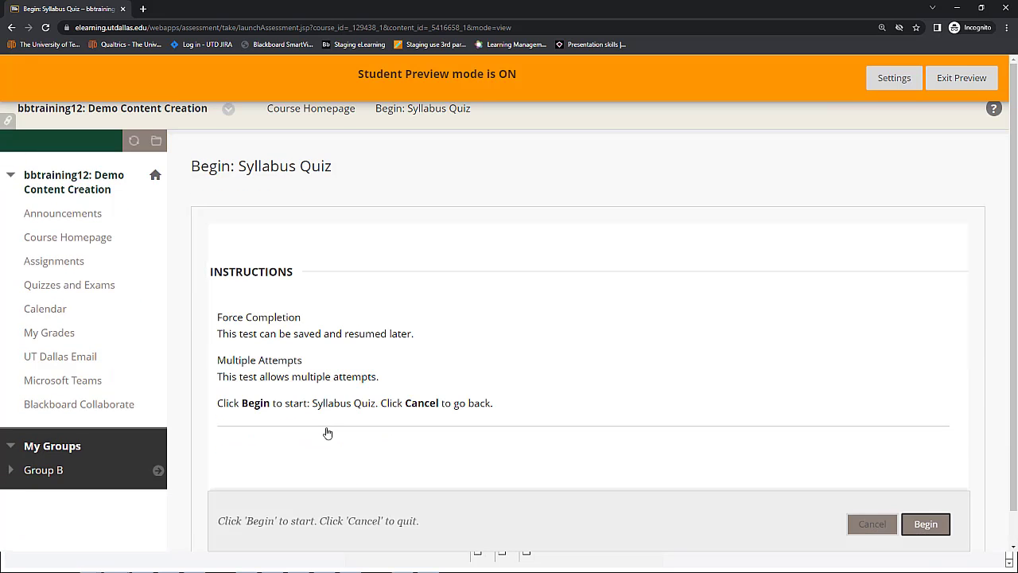
pyautogui.scroll(-1, 327, 433)
pyautogui.click(920, 451)
pyautogui.scroll(-3, 507, 375)
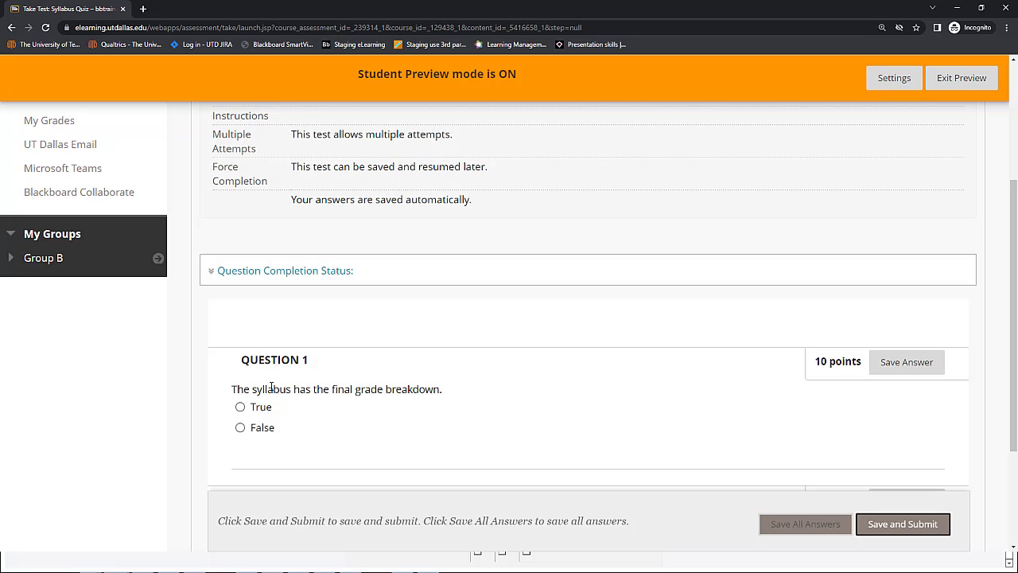
pyautogui.click(240, 406)
# - Order the steps in Question 2: Contact OSA as 1, receiving paperwork from OSA as 2, providing paperwork for the instructor as 3
pyautogui.scroll(-2, 282, 408)
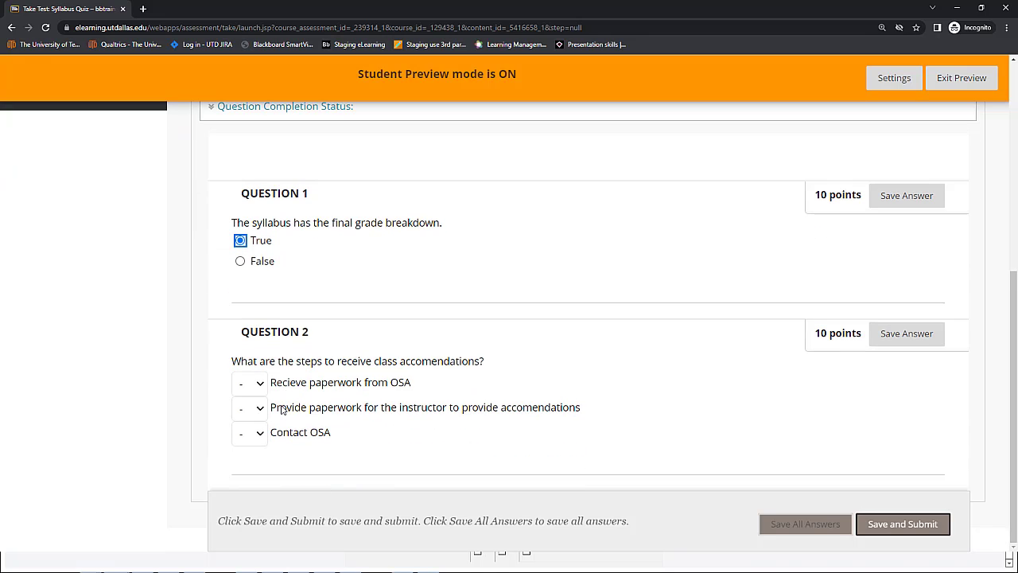
pyautogui.click(258, 436)
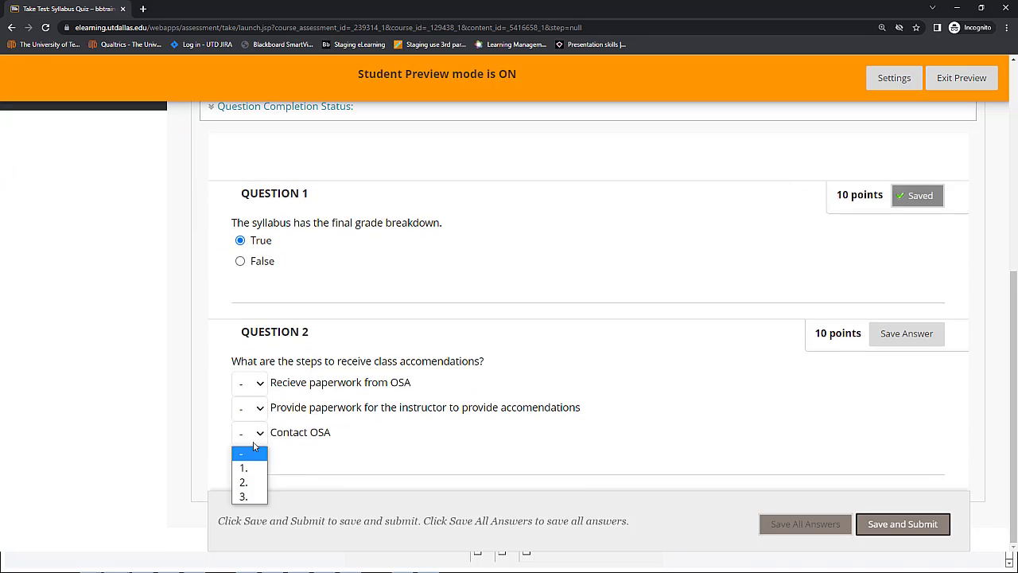
pyautogui.click(251, 468)
pyautogui.click(260, 386)
pyautogui.click(253, 432)
pyautogui.click(259, 410)
pyautogui.click(244, 471)
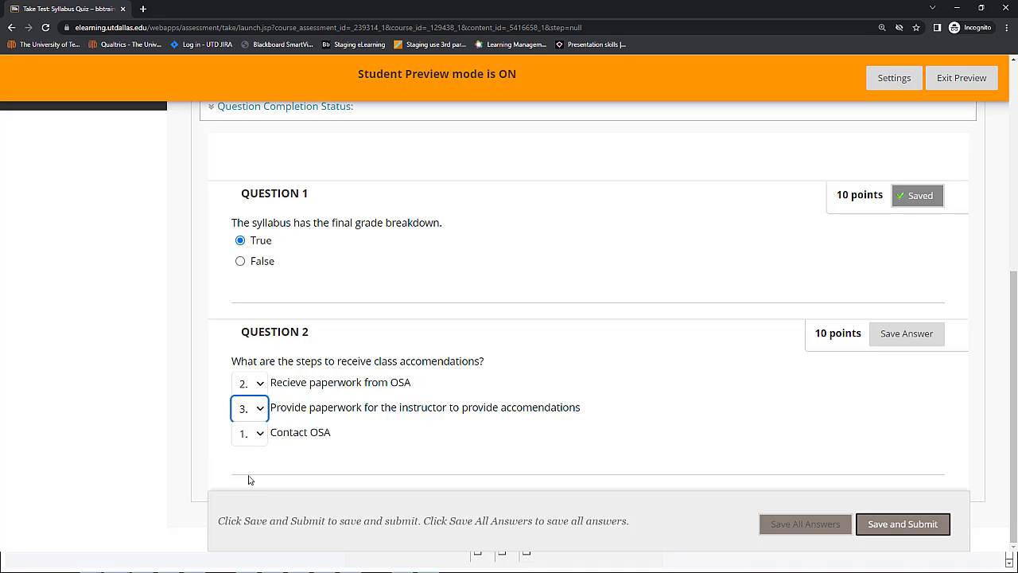
# - Submit the Syllabus Quiz and go through its results back to the Course Homepage
pyautogui.click(924, 525)
pyautogui.click(560, 105)
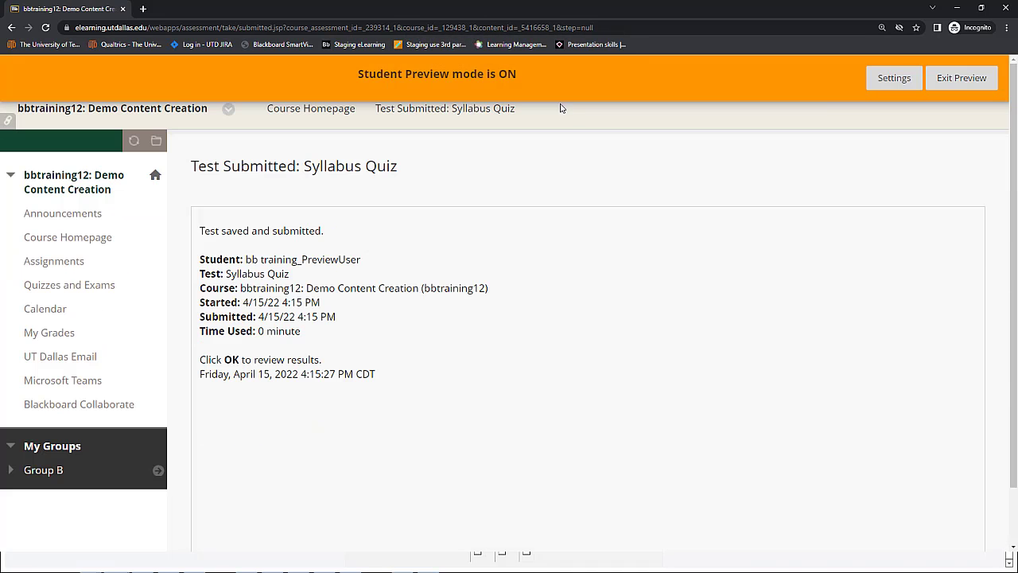
pyautogui.click(956, 523)
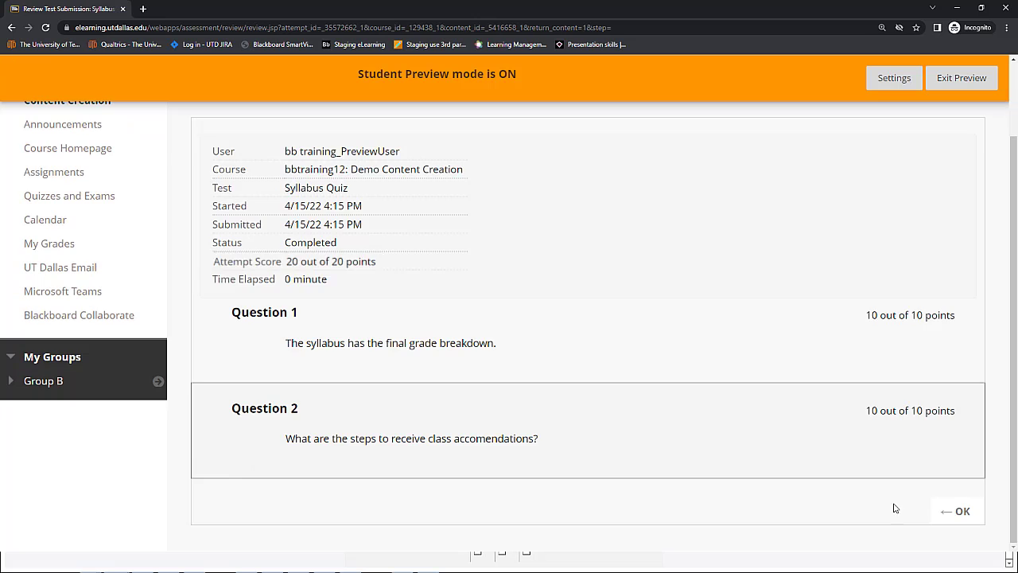
pyautogui.click(957, 511)
pyautogui.scroll(-3, 954, 514)
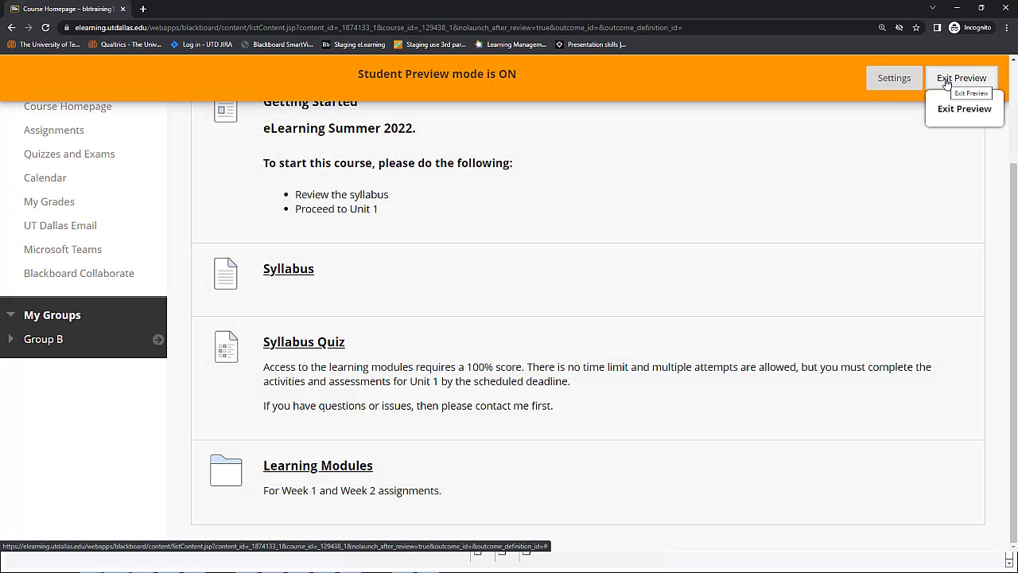
# - Exit student preview, keeping the preview user and all data
pyautogui.click(946, 83)
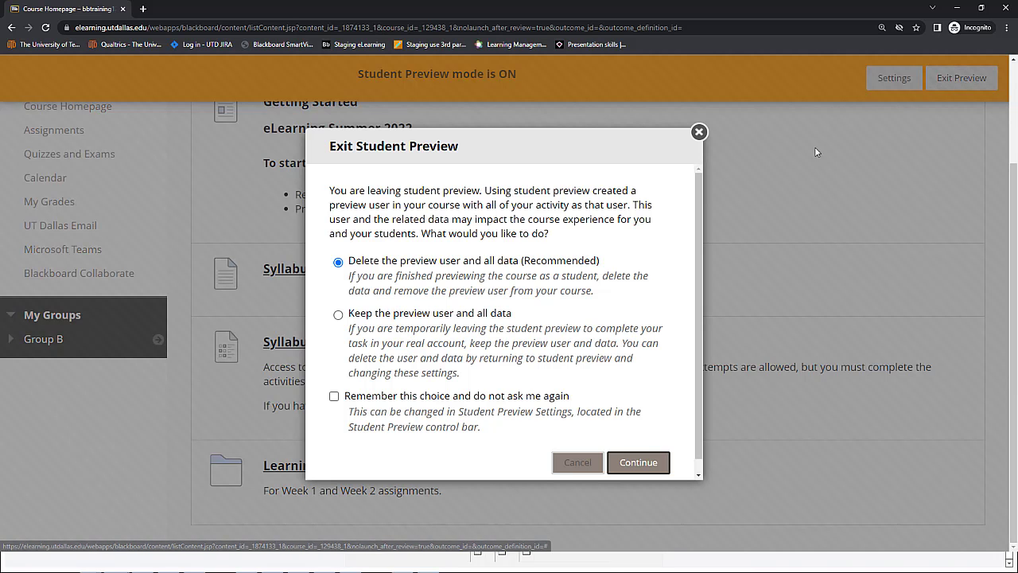
pyautogui.click(338, 314)
pyautogui.click(613, 462)
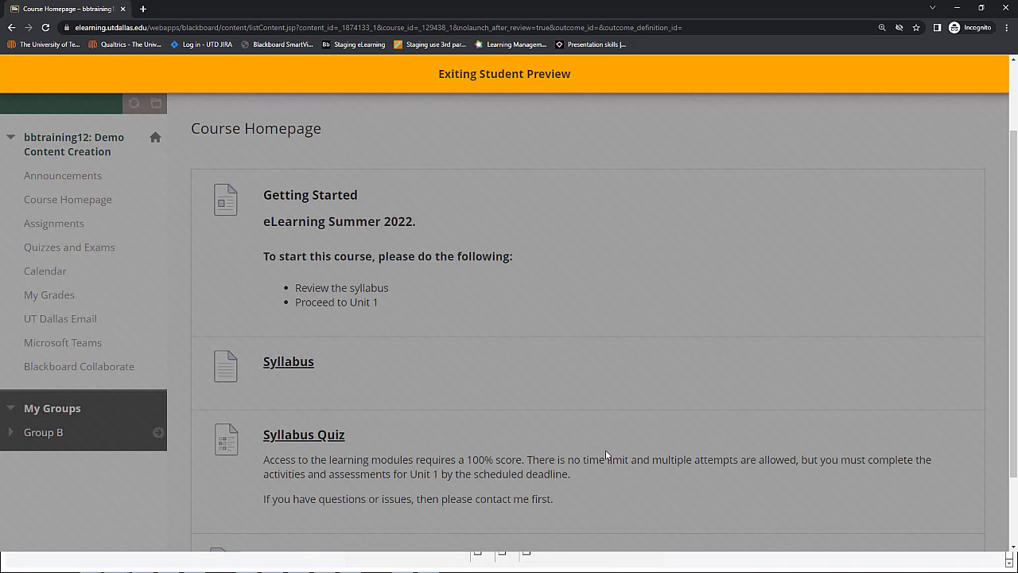
# - Open the Adaptive Release settings for Week 1 Project Proposals inside the Learning Modules folder
pyautogui.scroll(-2, 538, 466)
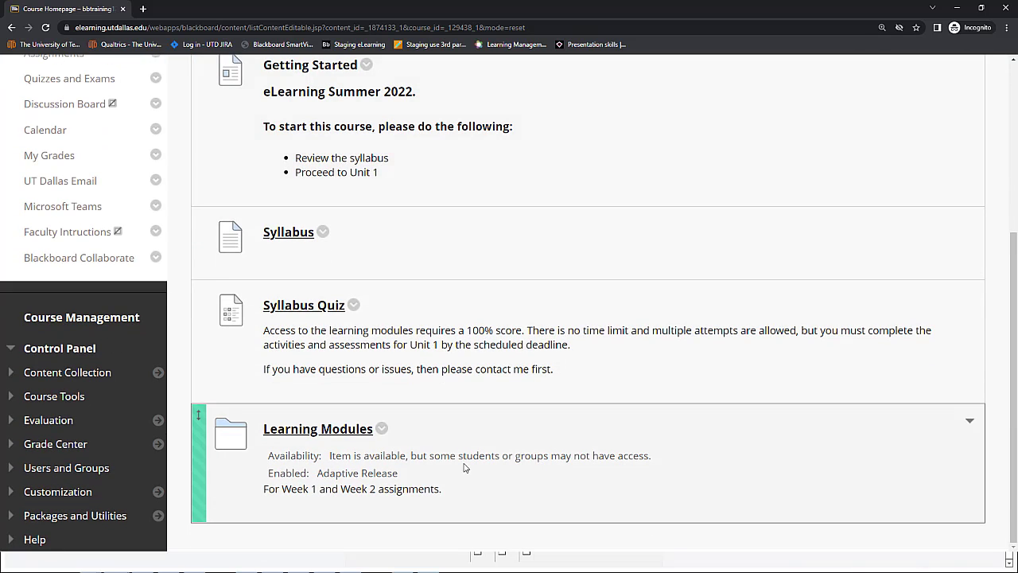
pyautogui.click(326, 429)
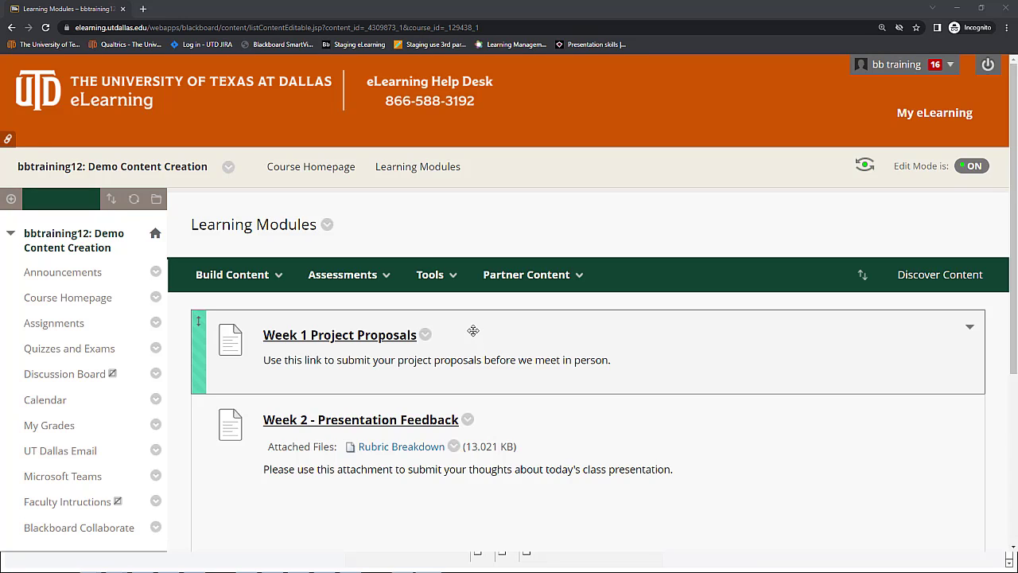
pyautogui.click(426, 335)
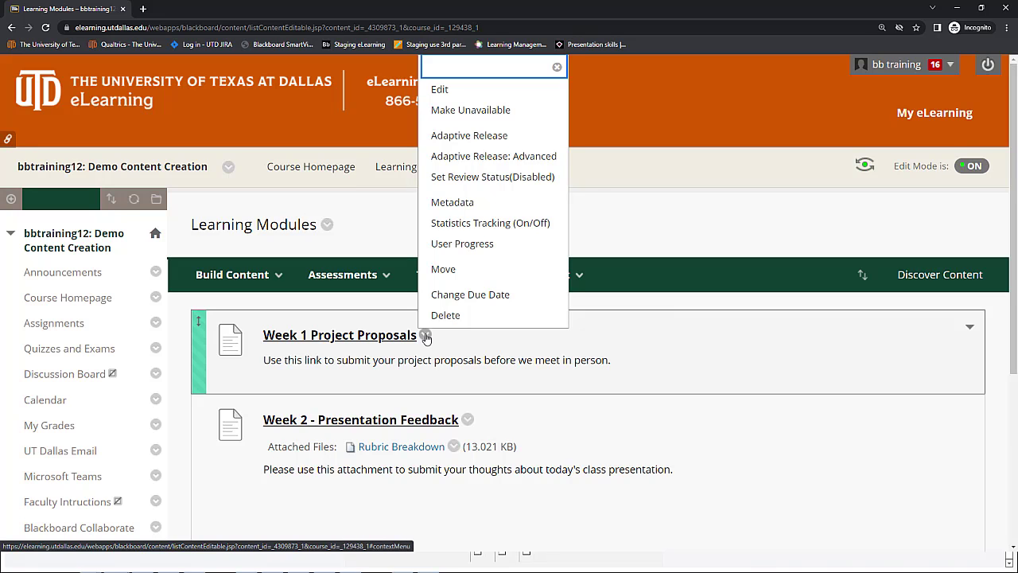
pyautogui.click(476, 146)
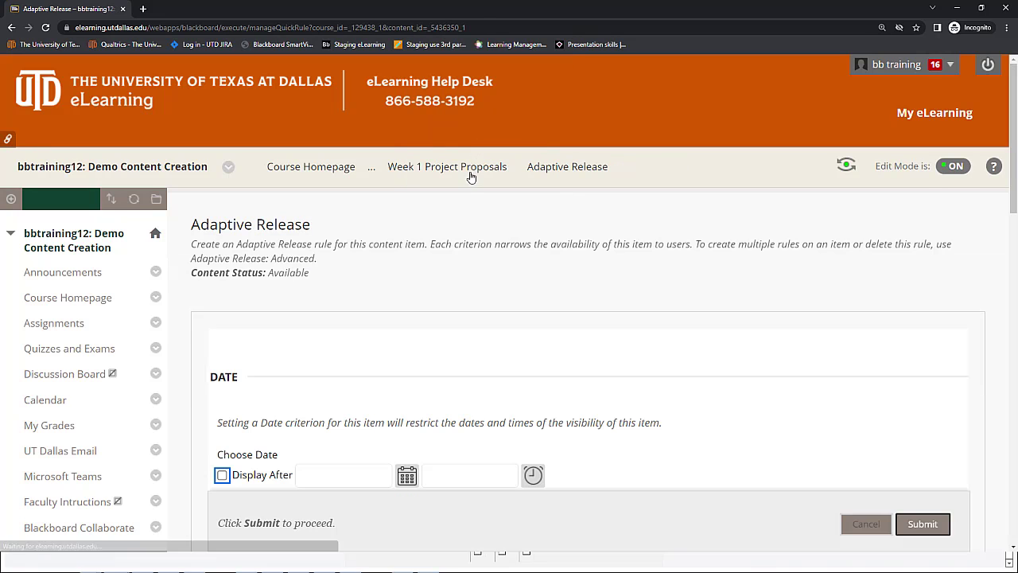
# - Restrict Week 1 Project Proposals by membership to the admin account's preview user, chosen from the course user list, and submit the rule
pyautogui.scroll(-2, 617, 400)
pyautogui.scroll(-5, 617, 401)
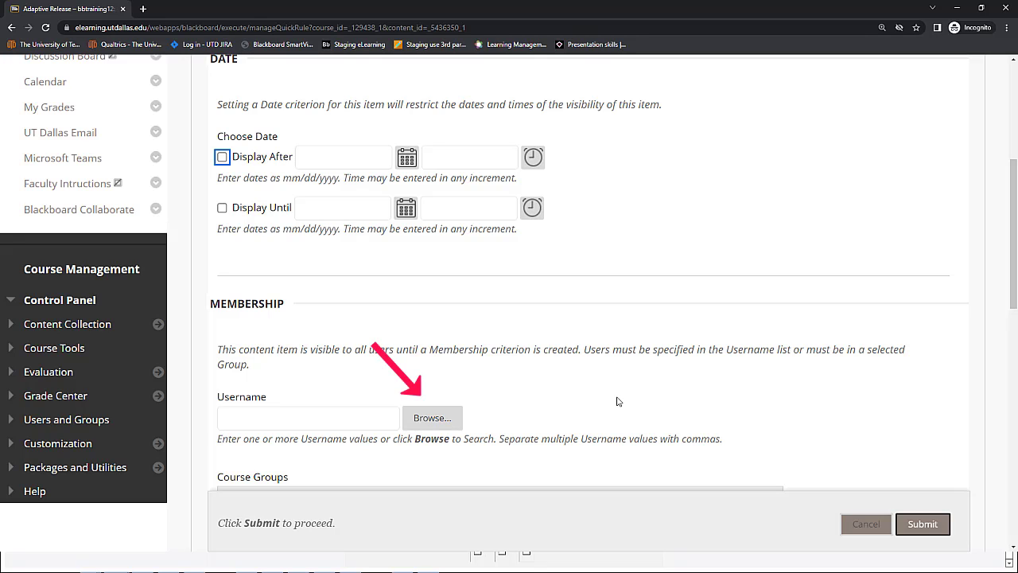
pyautogui.click(450, 420)
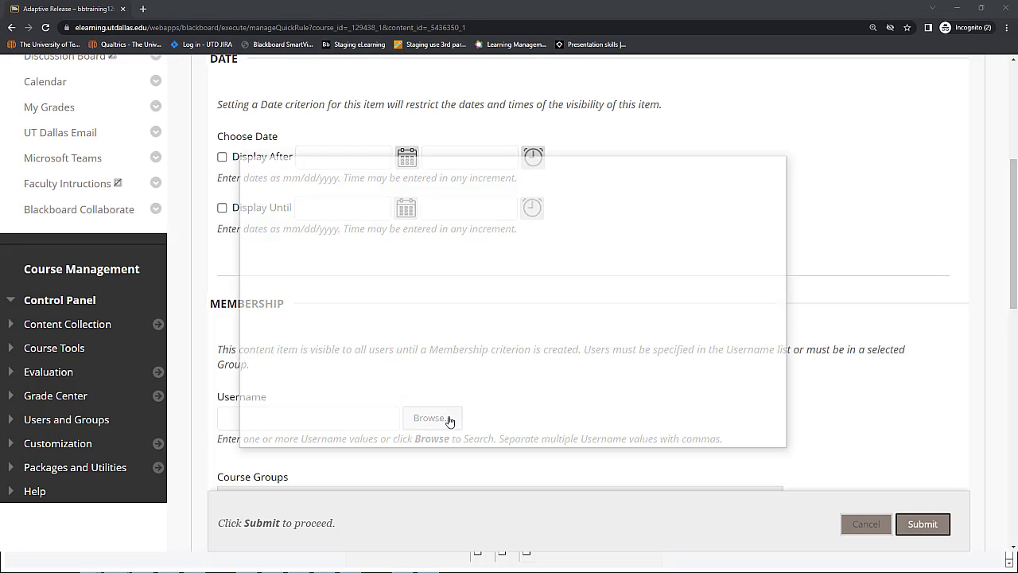
pyautogui.scroll(-1, 515, 355)
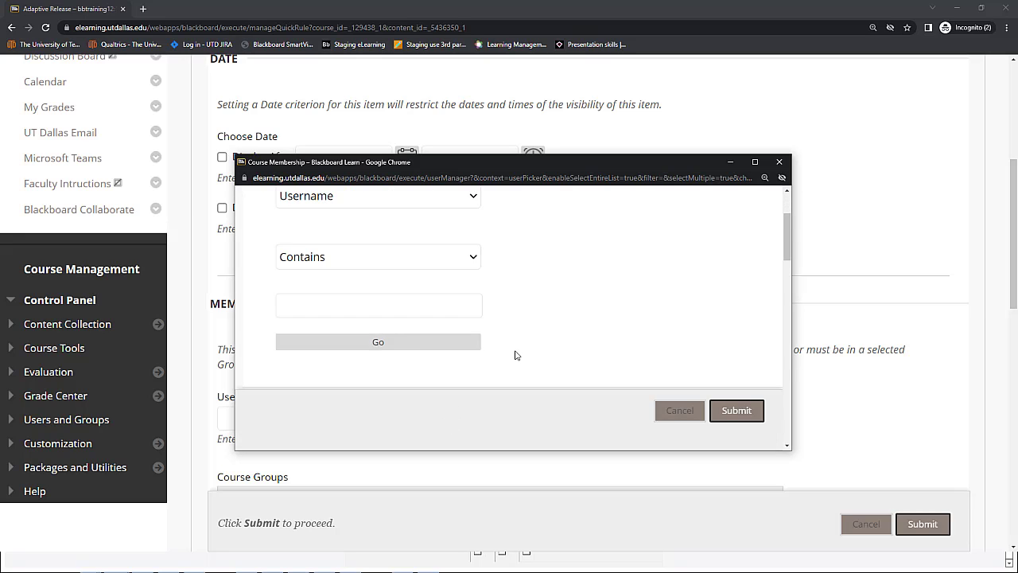
pyautogui.scroll(-3, 515, 355)
pyautogui.scroll(-5, 273, 296)
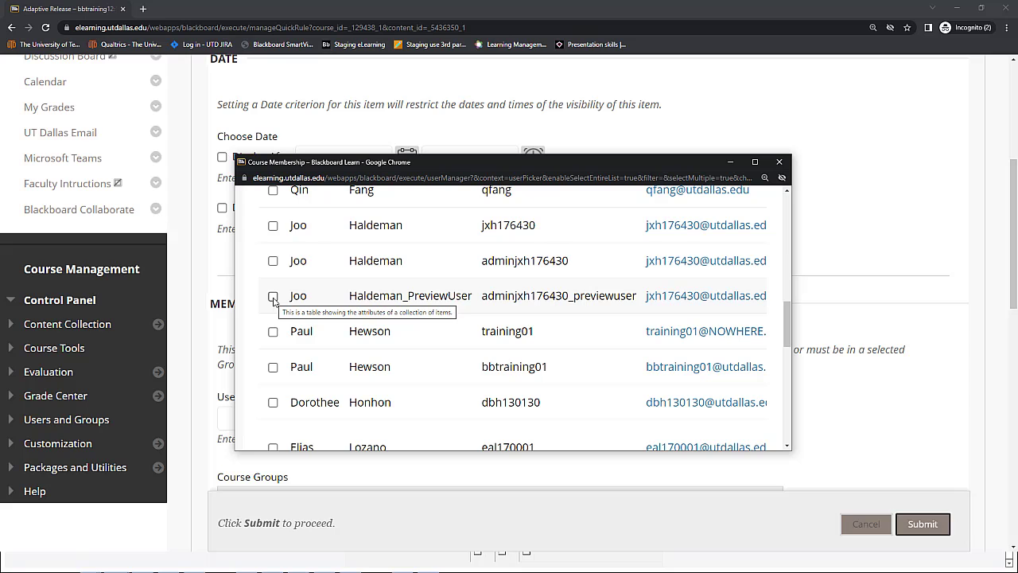
pyautogui.click(273, 296)
pyautogui.scroll(-3, 448, 370)
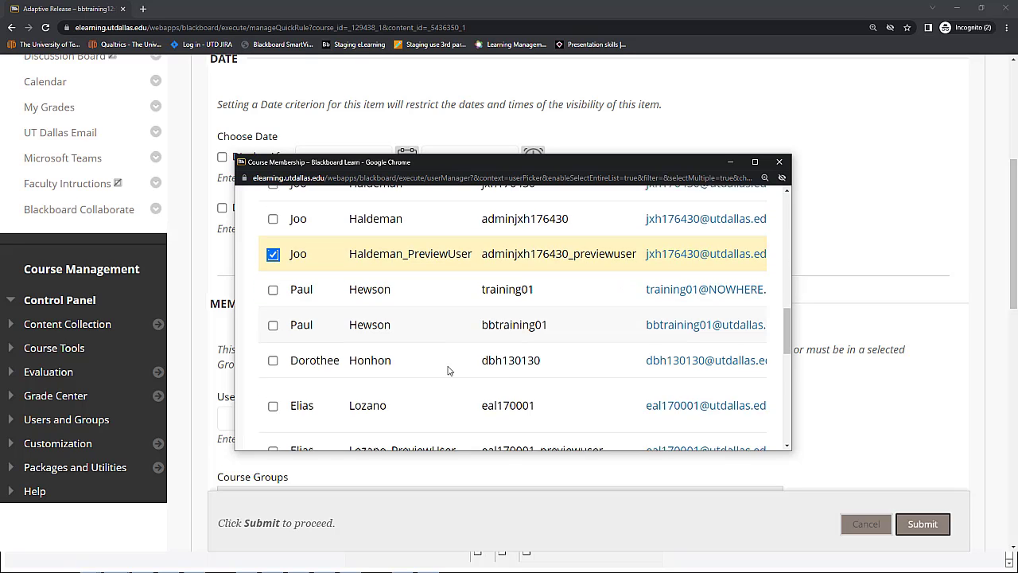
pyautogui.scroll(-5, 448, 370)
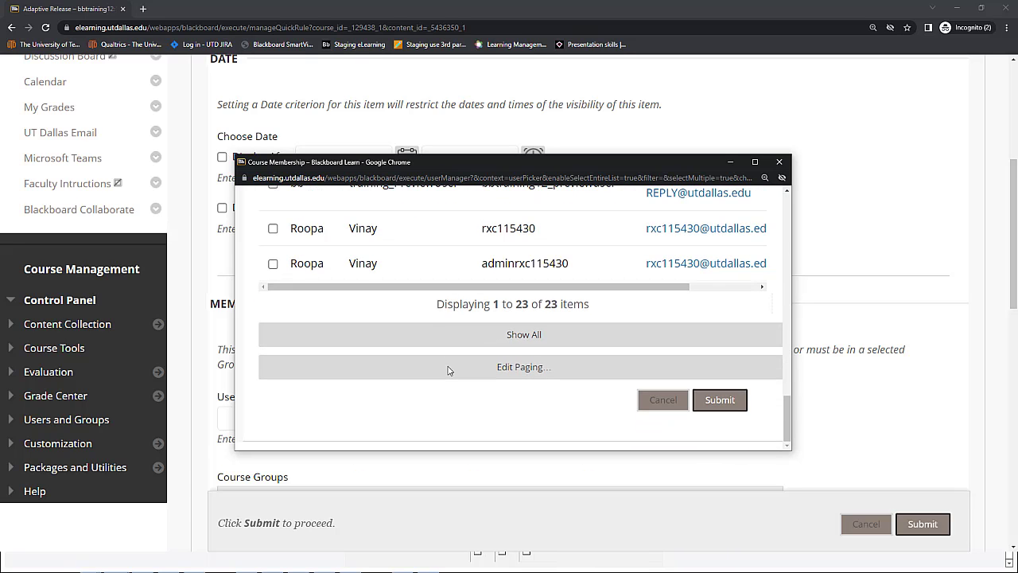
pyautogui.click(718, 400)
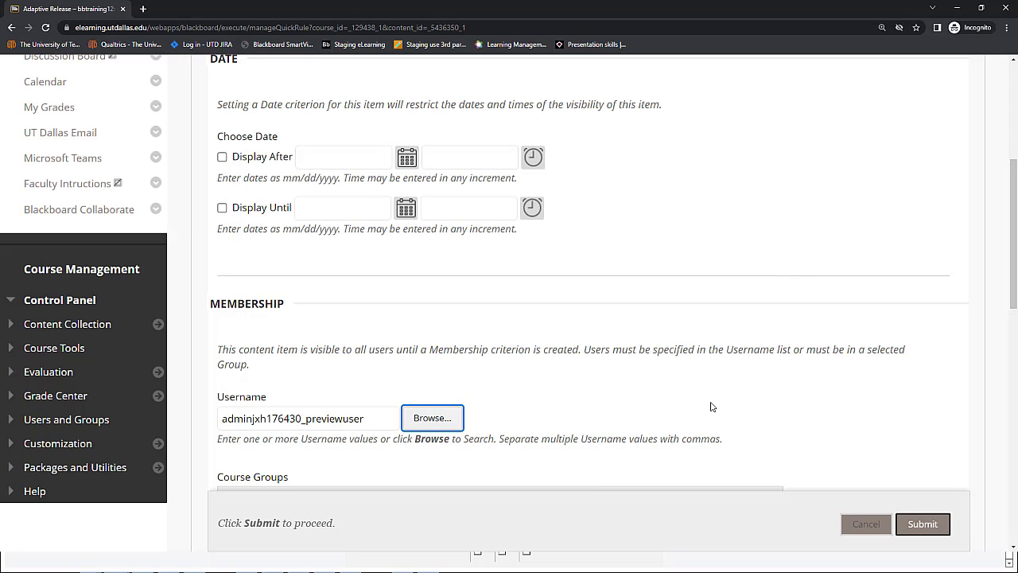
pyautogui.scroll(-2, 712, 406)
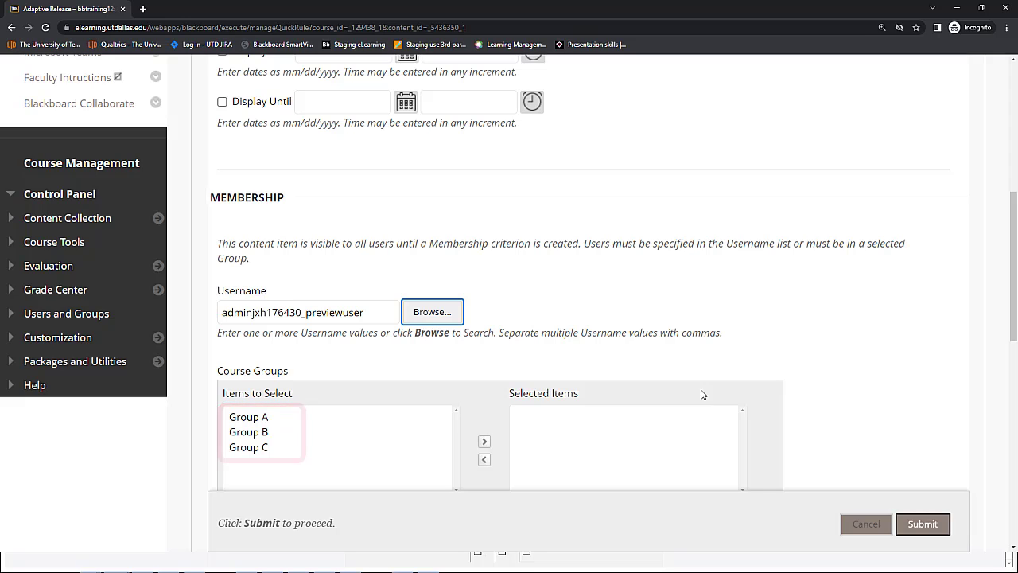
pyautogui.click(914, 524)
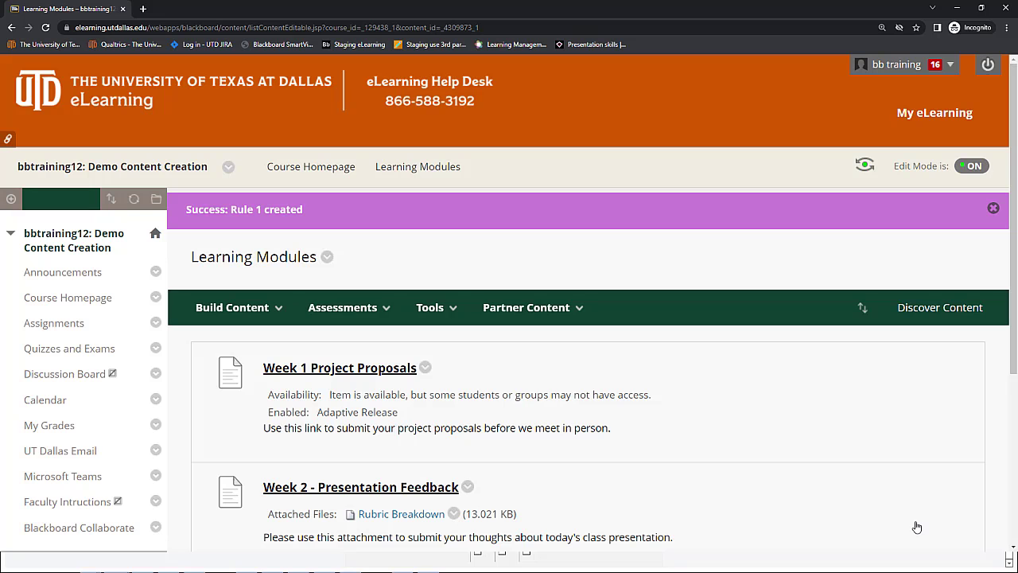
# - View the Learning Modules folder in student preview and compare it with the other student's preview in the second browser window
pyautogui.click(865, 164)
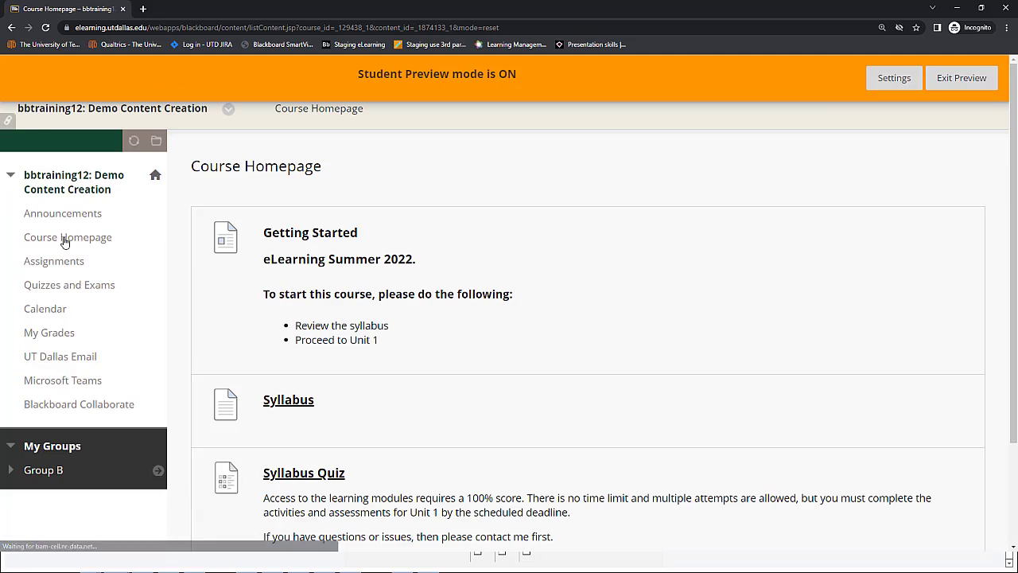
pyautogui.scroll(-2, 391, 436)
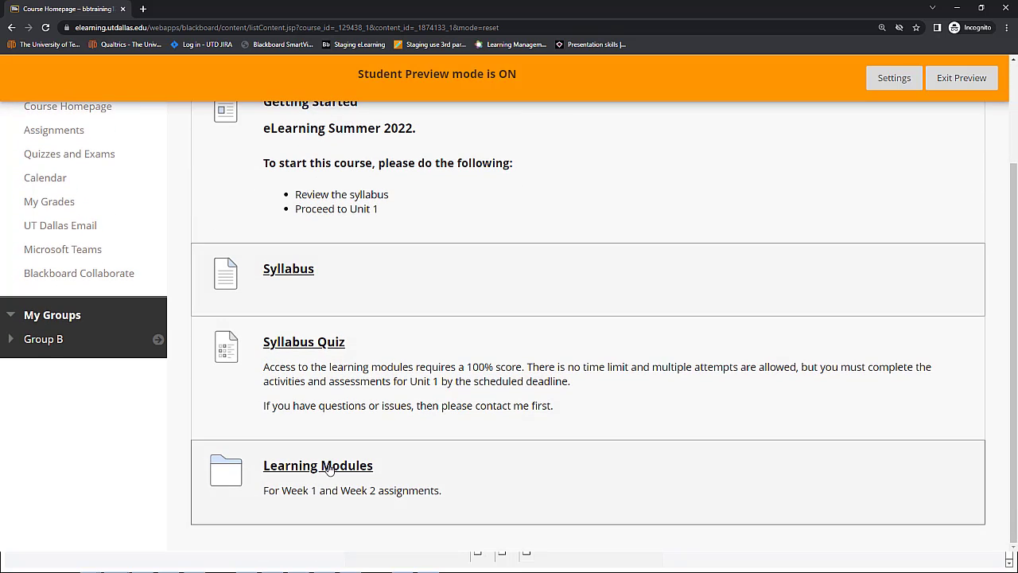
pyautogui.click(330, 466)
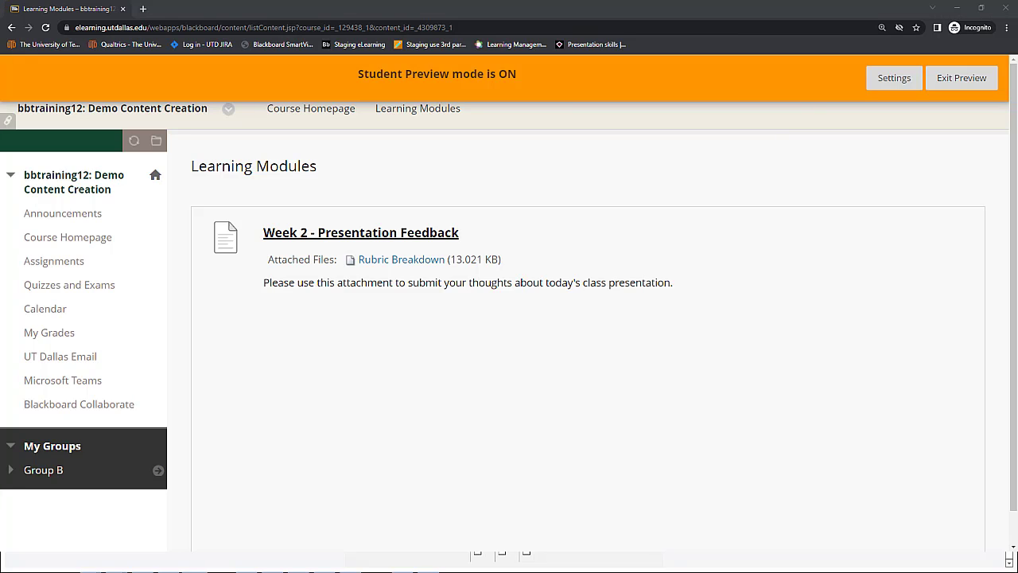
pyautogui.moveTo(1017, 26); pyautogui.dragTo(568, 44)
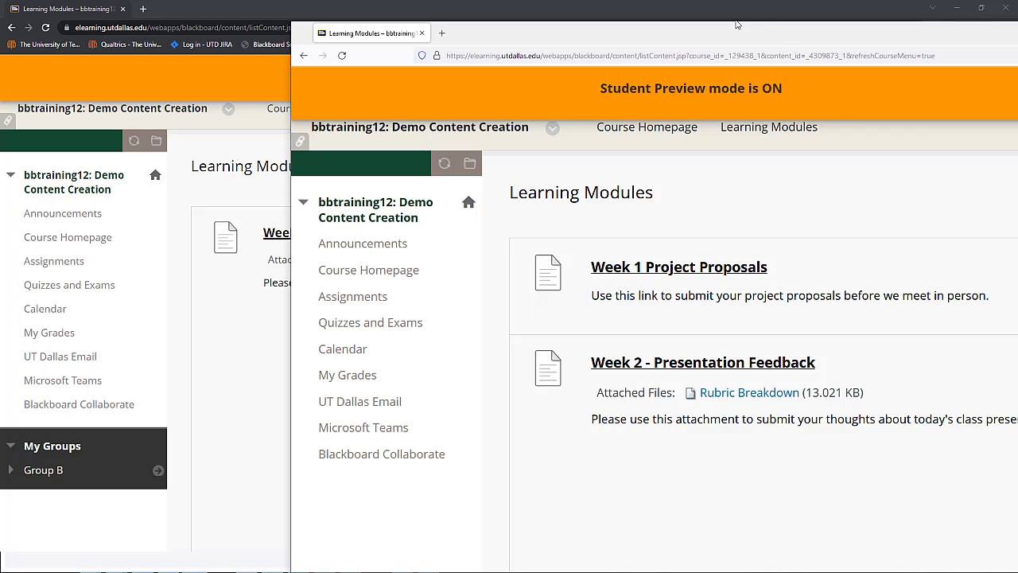
pyautogui.moveTo(714, 33); pyautogui.dragTo(1017, 33)
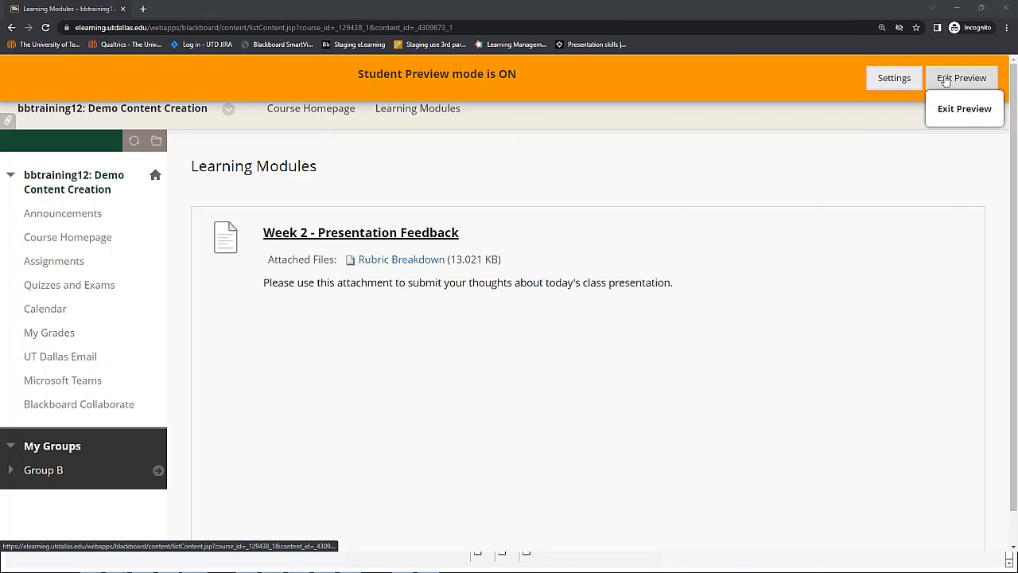
# - Exit student preview from the Learning Modules folder with the option to keep the preview user and all data
pyautogui.click(945, 81)
pyautogui.click(338, 315)
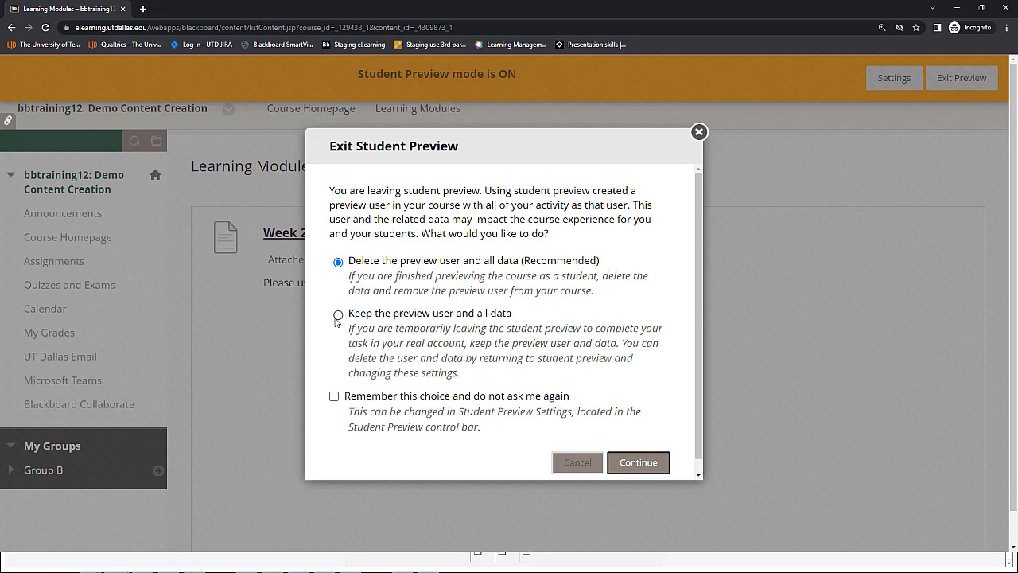
pyautogui.click(646, 463)
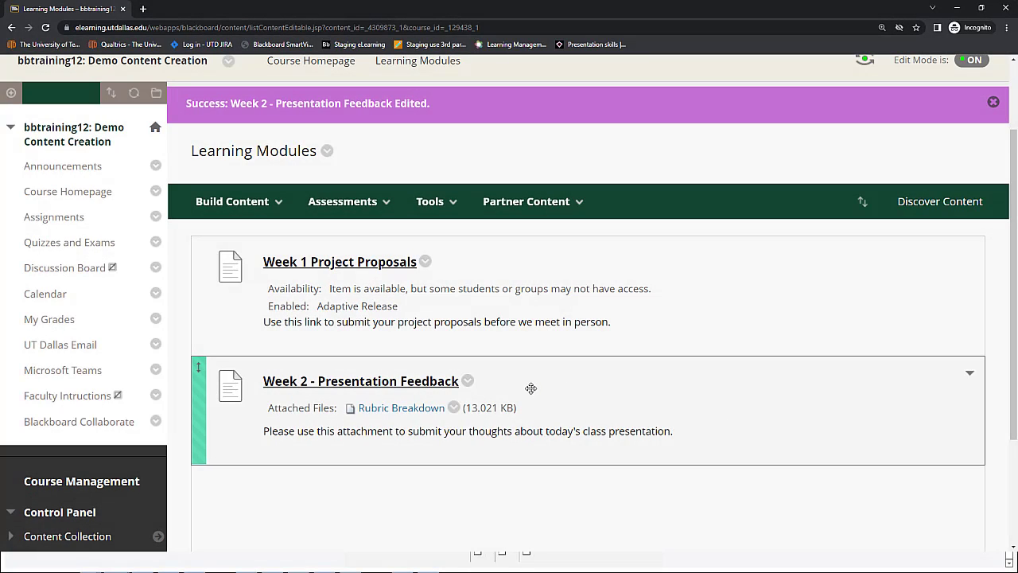
# - Open the Adaptive Release settings for Week 2 - Presentation Feedback at the date criterion
pyautogui.click(468, 382)
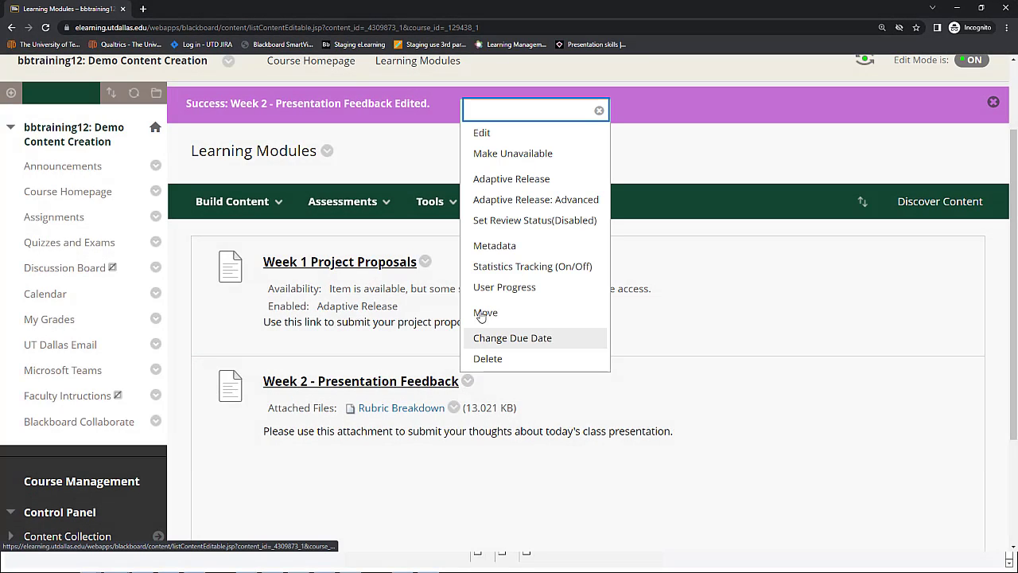
pyautogui.click(523, 180)
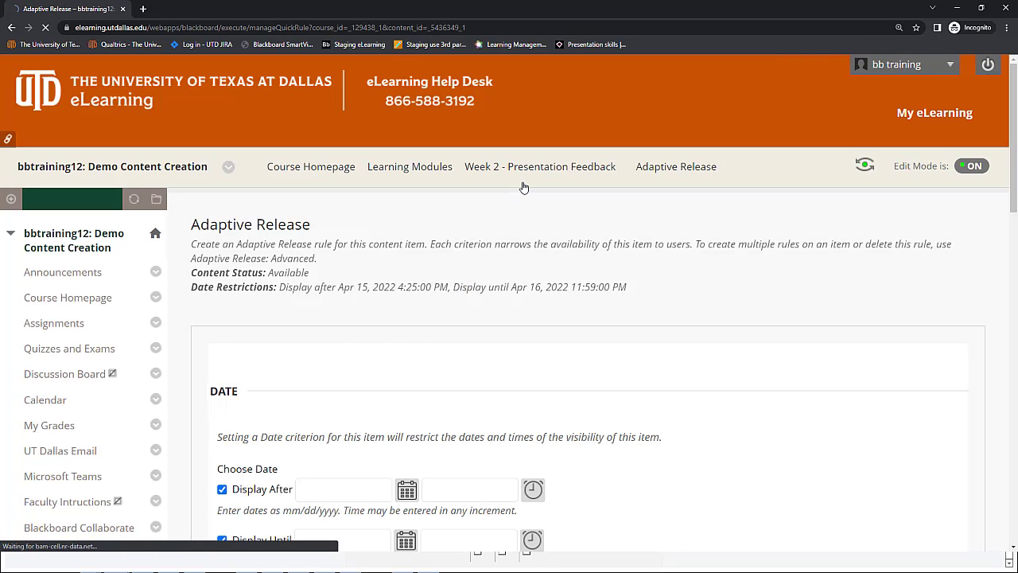
pyautogui.scroll(3, 614, 328)
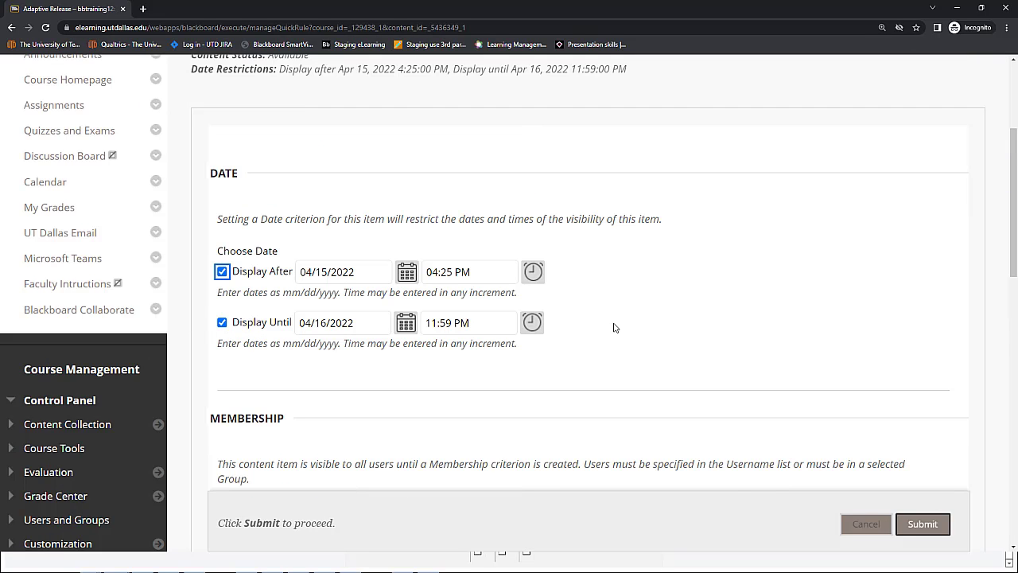